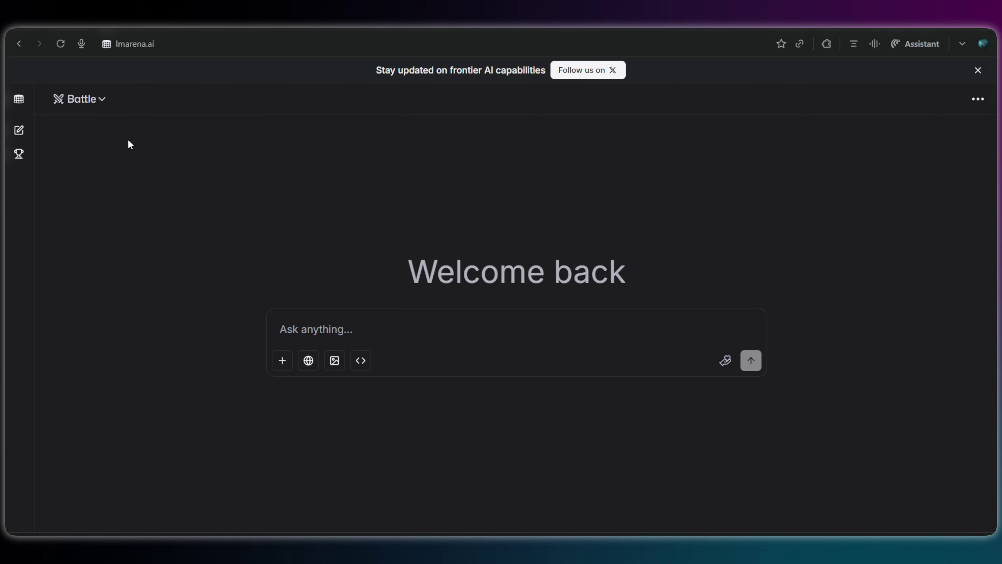
Switch LMArena to Direct Chat with gemini-3-pro in image generation mode
click(102, 99)
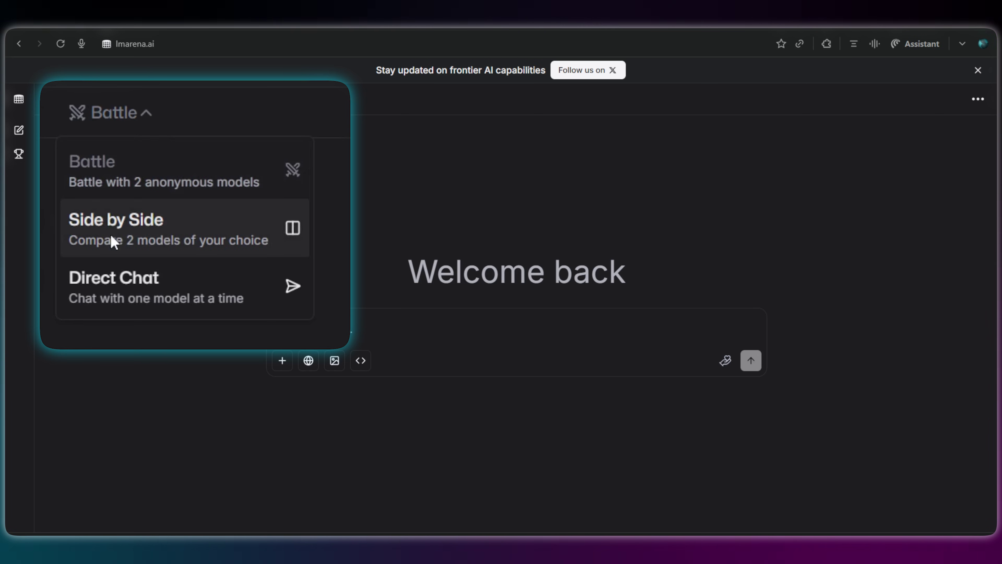
click(111, 287)
click(265, 105)
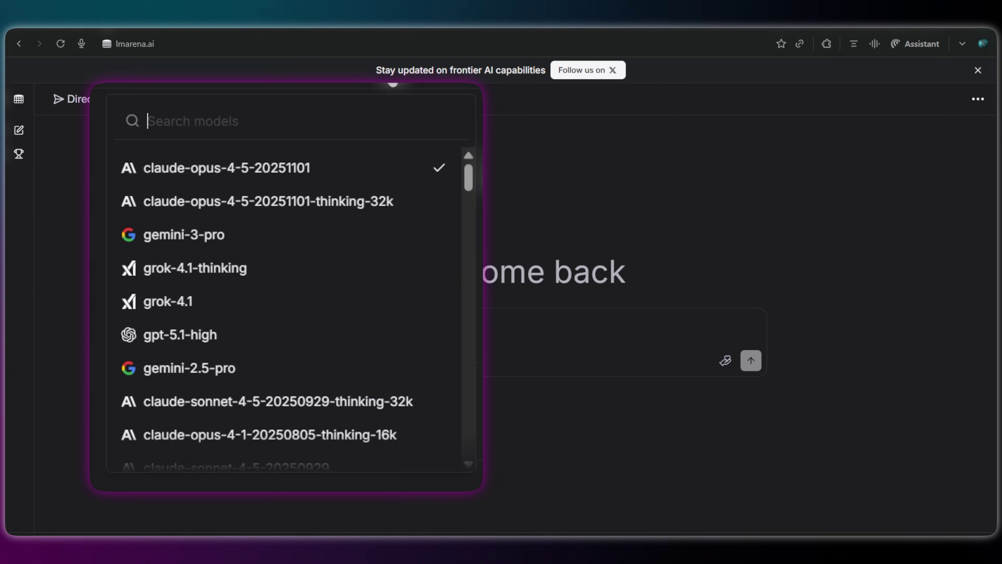
click(237, 242)
click(335, 361)
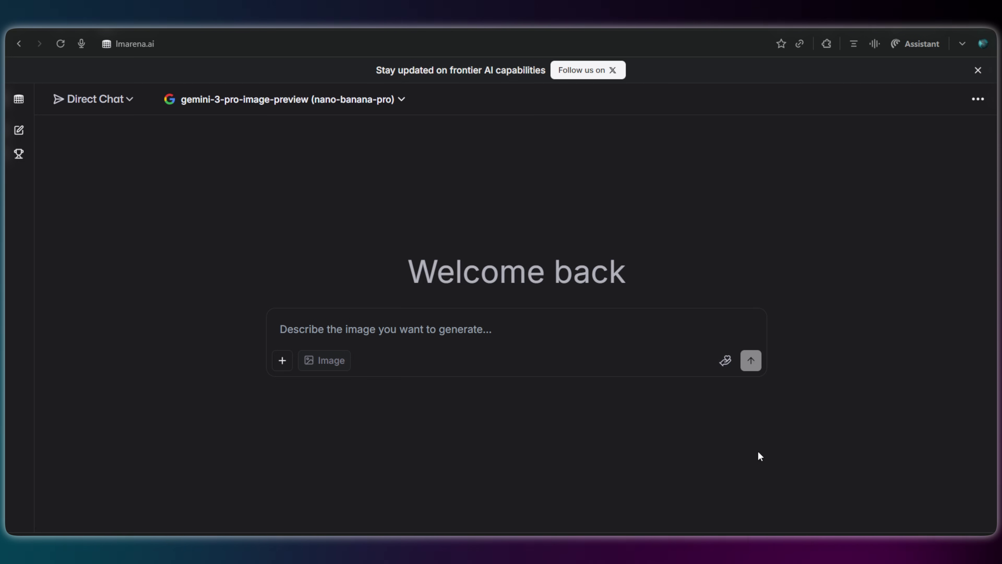
Generate the rose-petal water droplet macro image, accept the terms, and view it full size
text(Water droplet on a rose petal, the droplet reflecting the surrounding garden upside-down inside it, macro photography, morning light, soft diffused golden hour backlight, tiny dew drops scattered across petals, spherical droplet shape with characteristic highlight/specular reflection on surface, macro perspective, ultra-detailed, photorealistic)
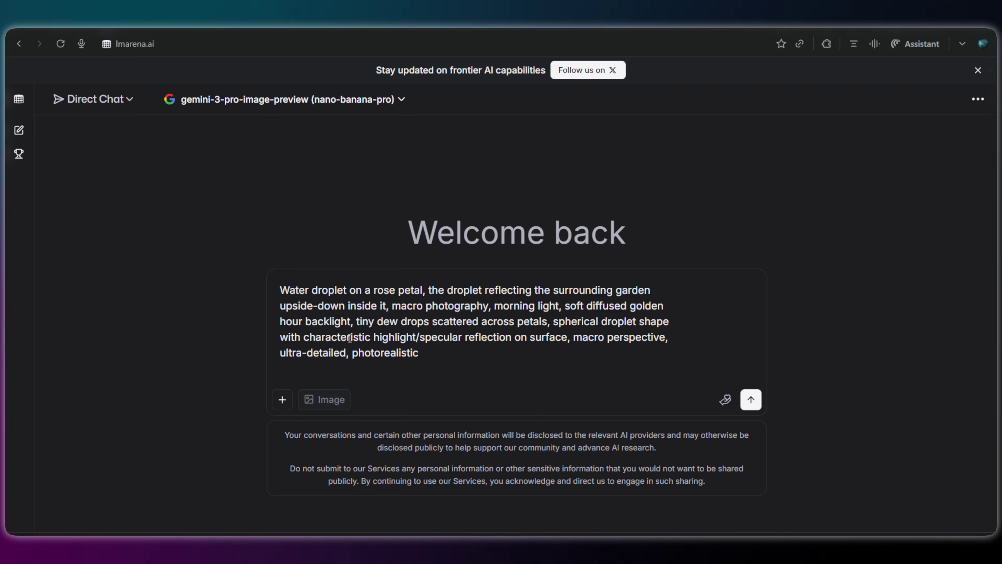
click(750, 400)
click(662, 393)
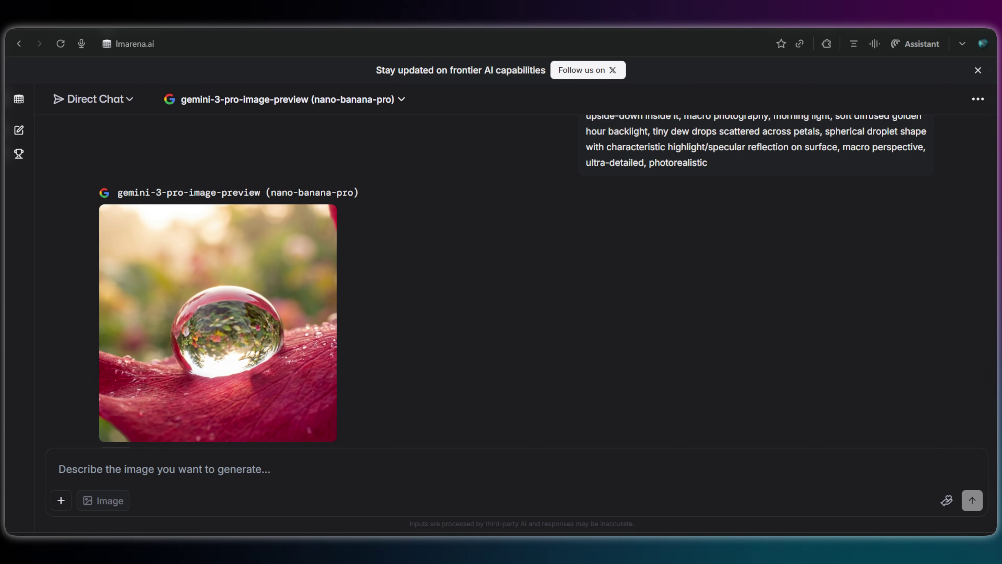
click(198, 286)
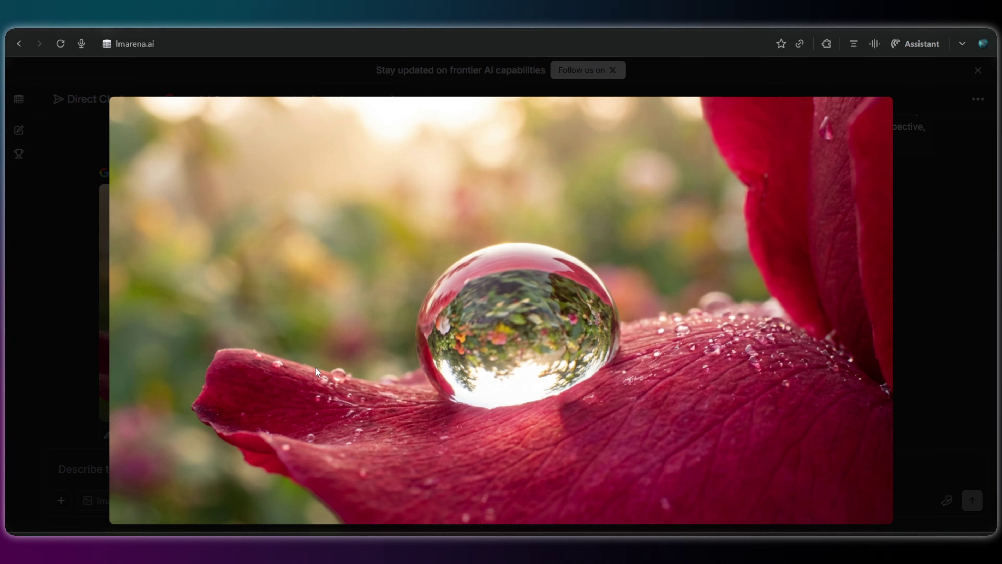
key(Escape)
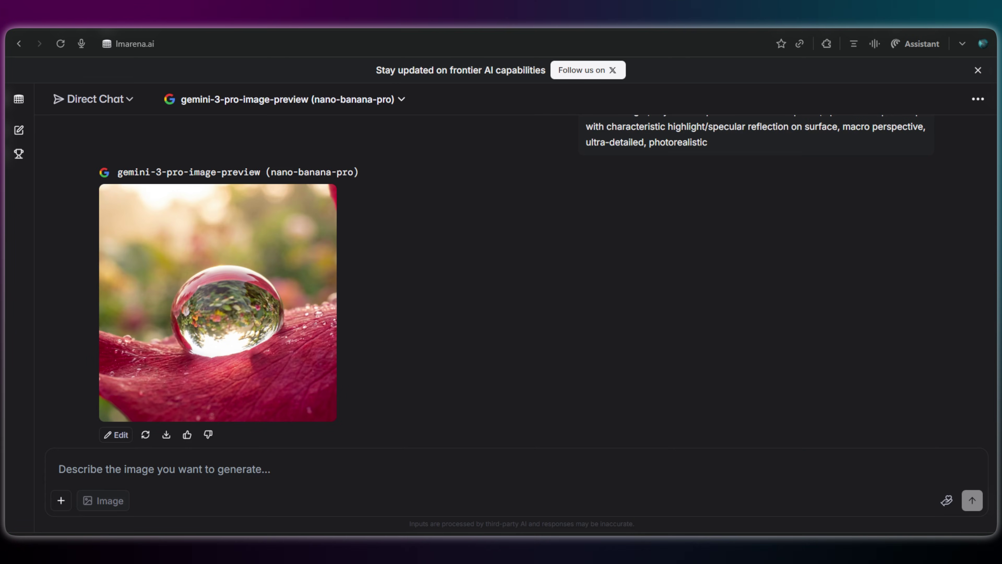
scroll(971, 418, down, 10)
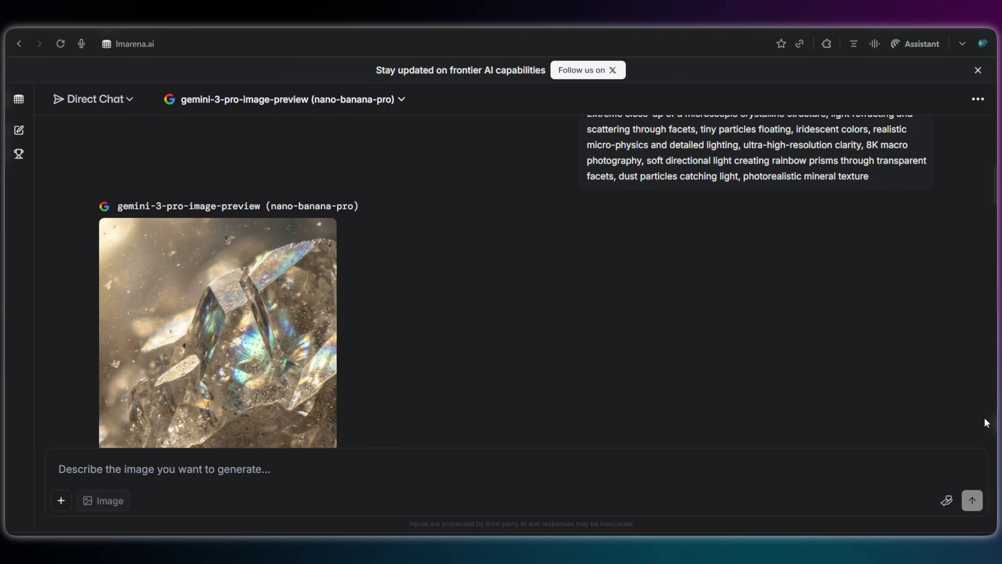
Scroll through the crystal, moss, bottle splash and dragonfly eye images in the chat
scroll(986, 421, down, 2)
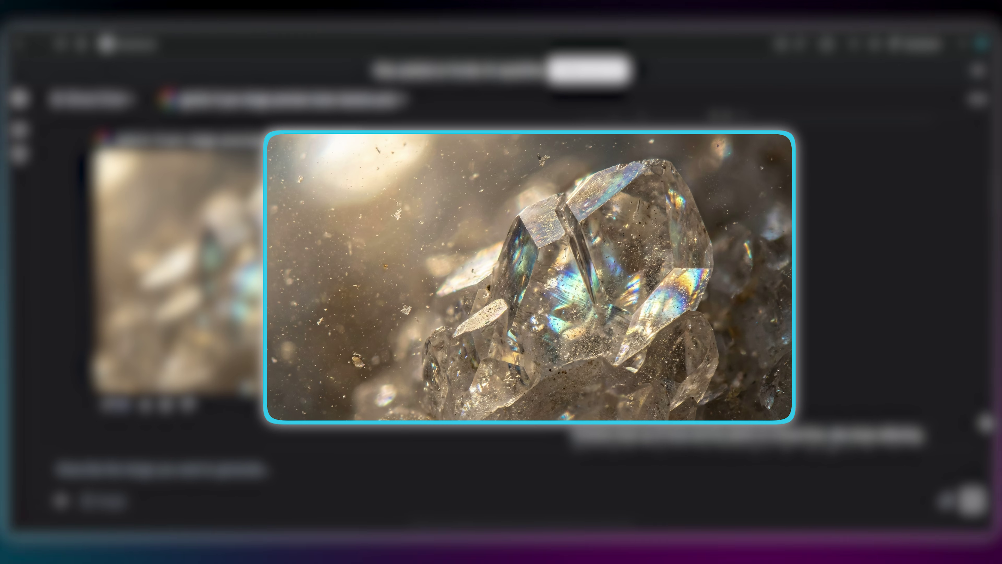
scroll(984, 421, down, 3)
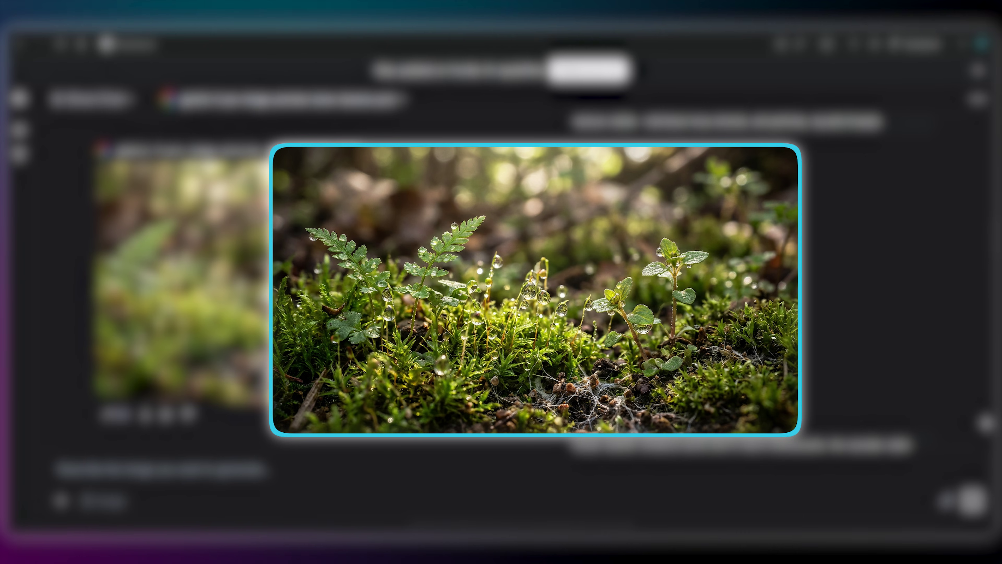
scroll(984, 417, down, 8)
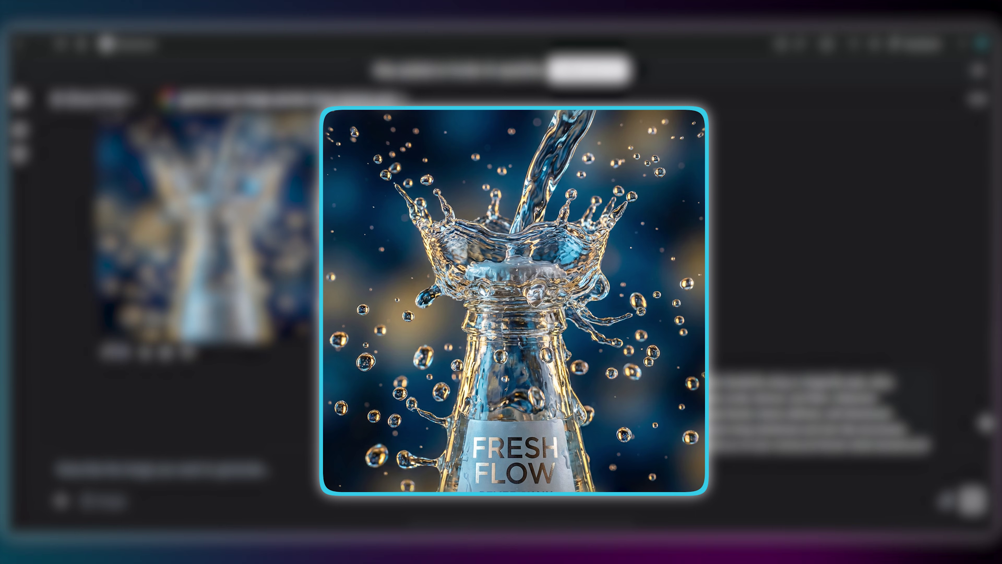
scroll(984, 424, down, 8)
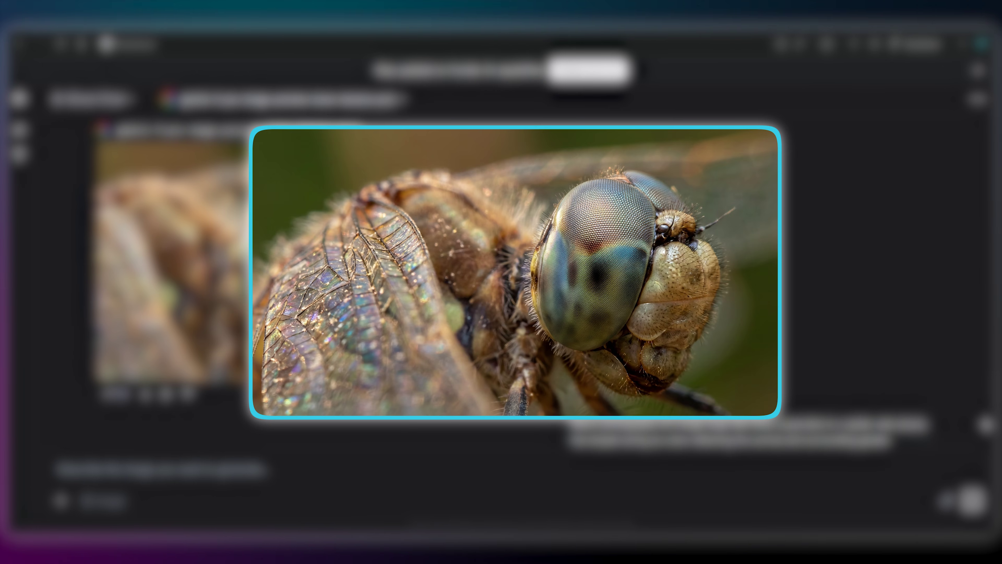
scroll(984, 419, down, 10)
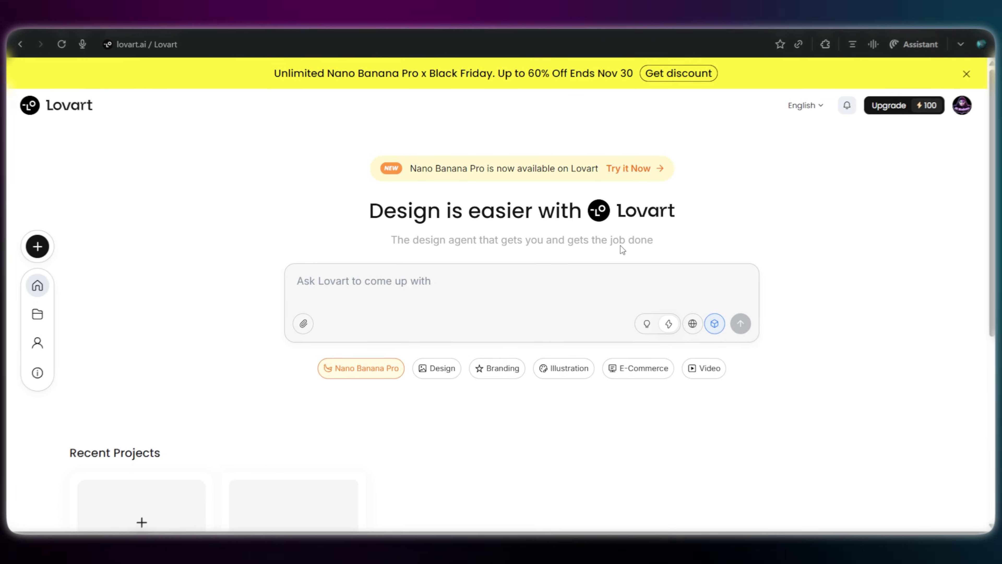
Add Nano Banana Pro to the Lovart prompt and generate the vintage 1970s Wonder Woman comic page
mouse_move(886, 116)
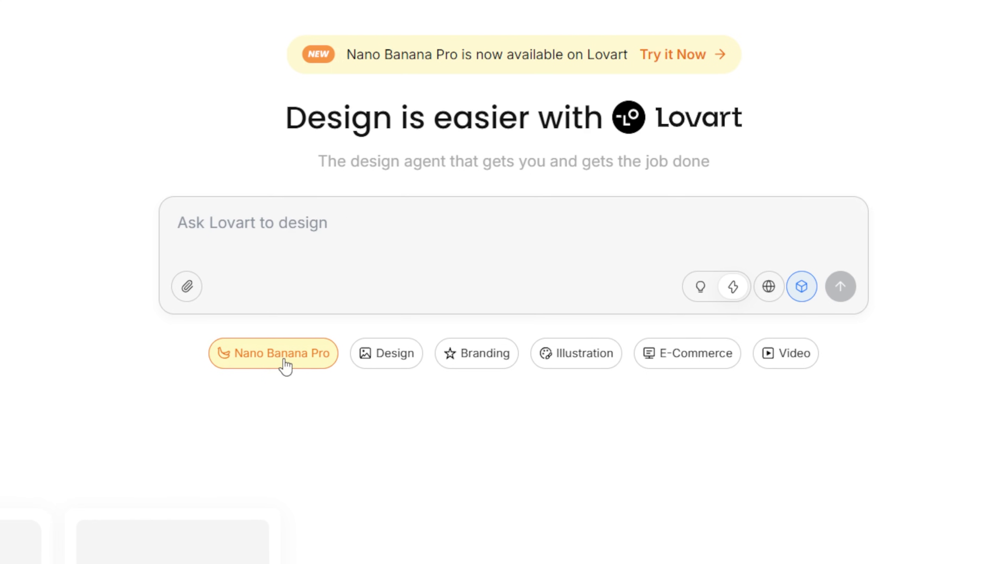
click(73, 496)
scroll(301, 366, down, 3)
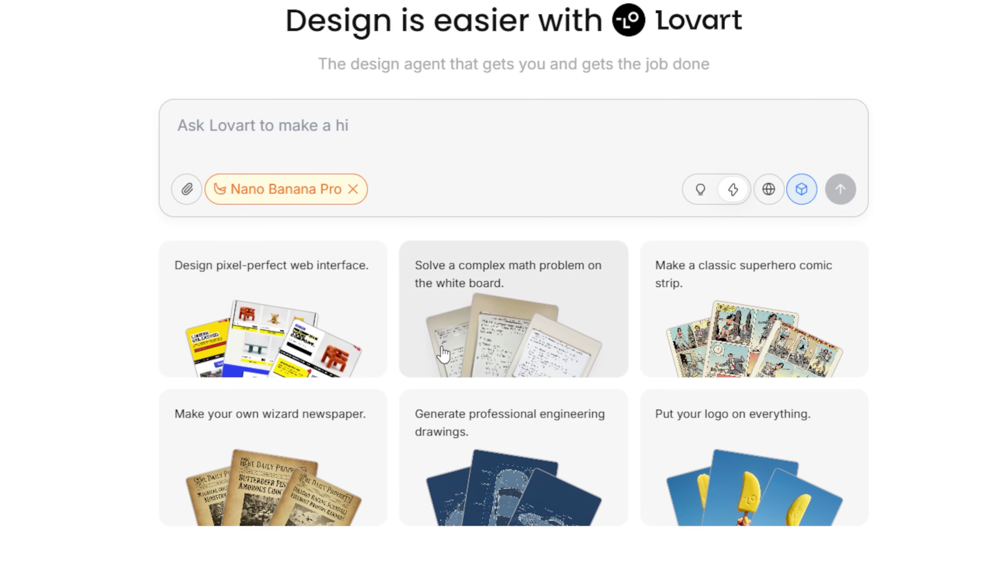
scroll(394, 375, down, 3)
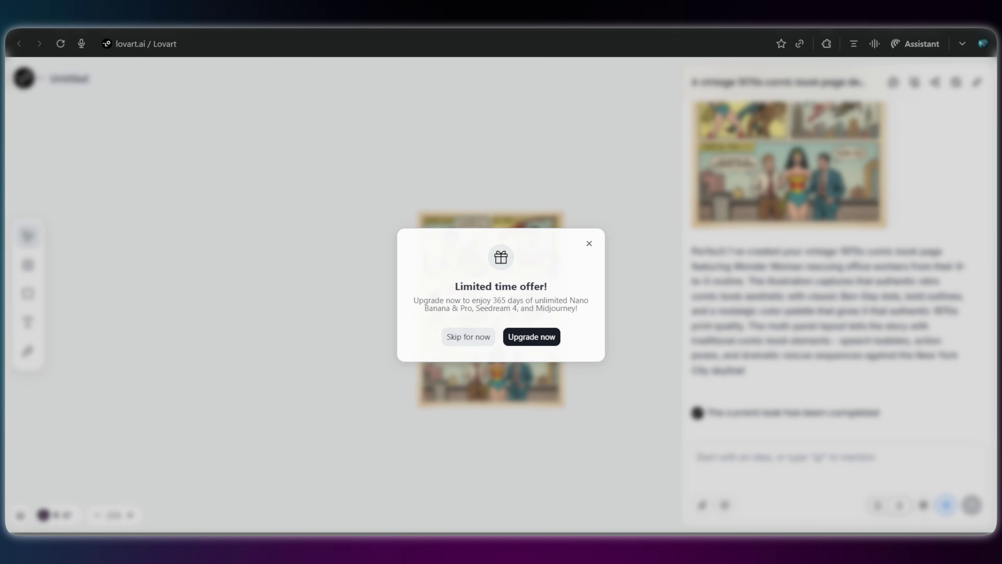
Dismiss the upgrade offer and enlarge the vintage comic page on the canvas
click(589, 243)
click(518, 355)
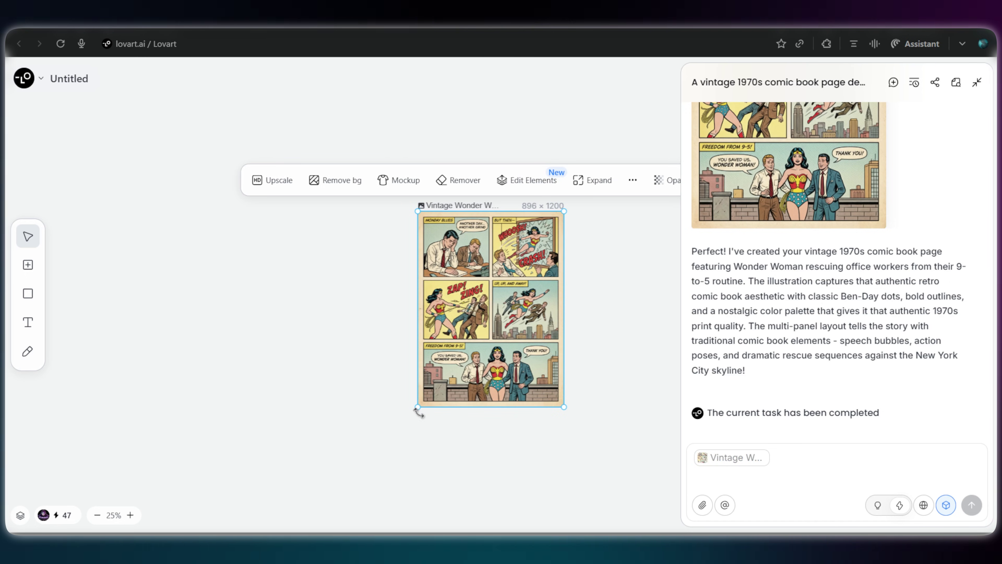
drag(417, 406, 304, 474)
drag(398, 427, 377, 349)
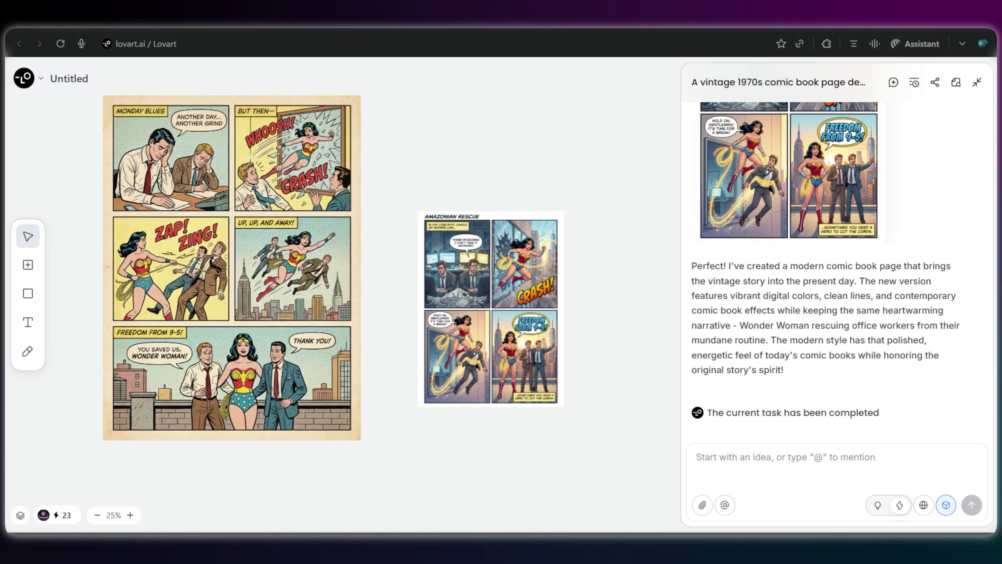
Enlarge the modern-style comic page and nudge it up-left
click(544, 331)
drag(566, 210, 633, 117)
click(403, 425)
click(423, 406)
drag(423, 405, 390, 446)
drag(633, 117, 642, 106)
drag(592, 265, 582, 254)
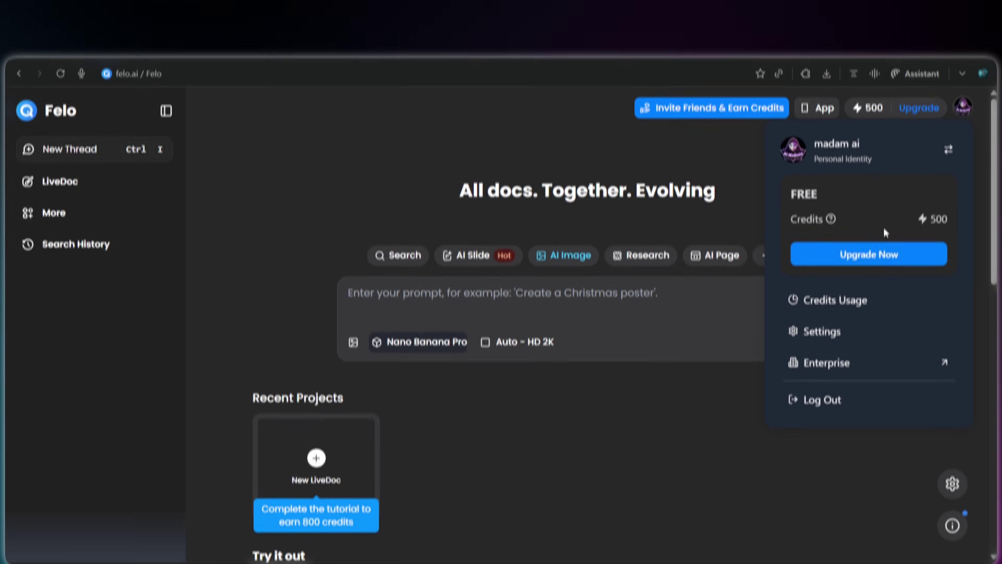
Check the Felo credits usage, then set AI Image mode with the Nano Banana Pro model
click(828, 302)
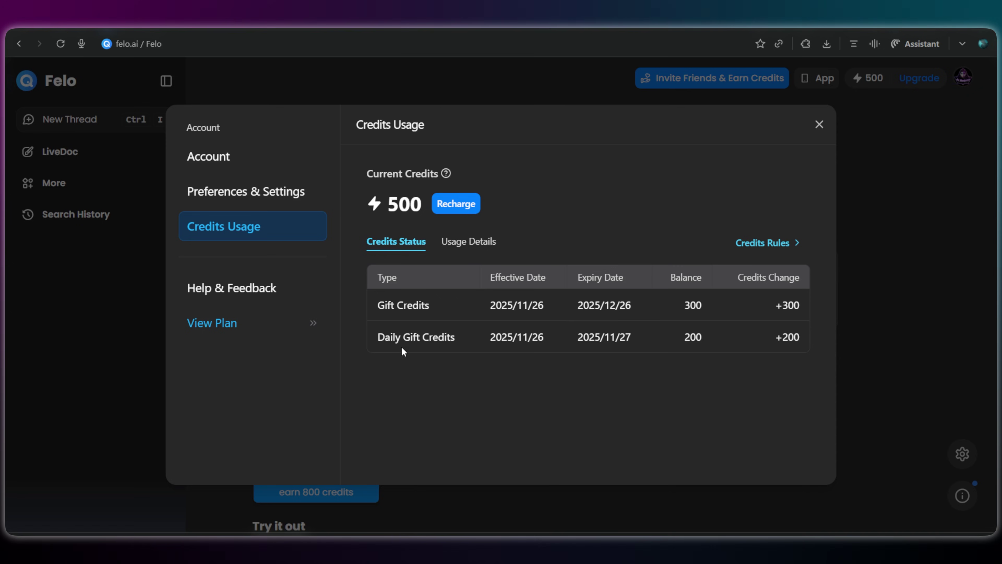
click(819, 123)
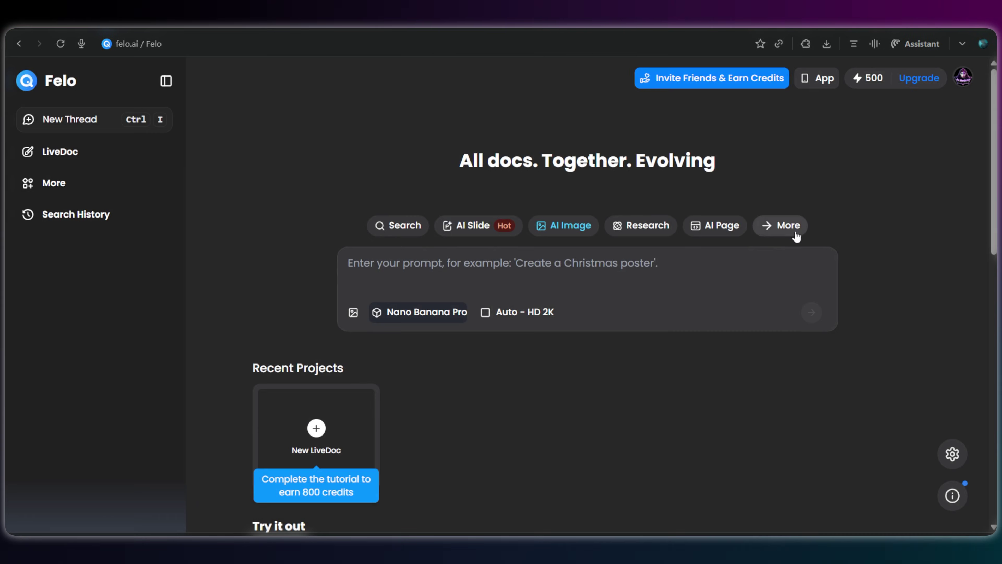
click(465, 159)
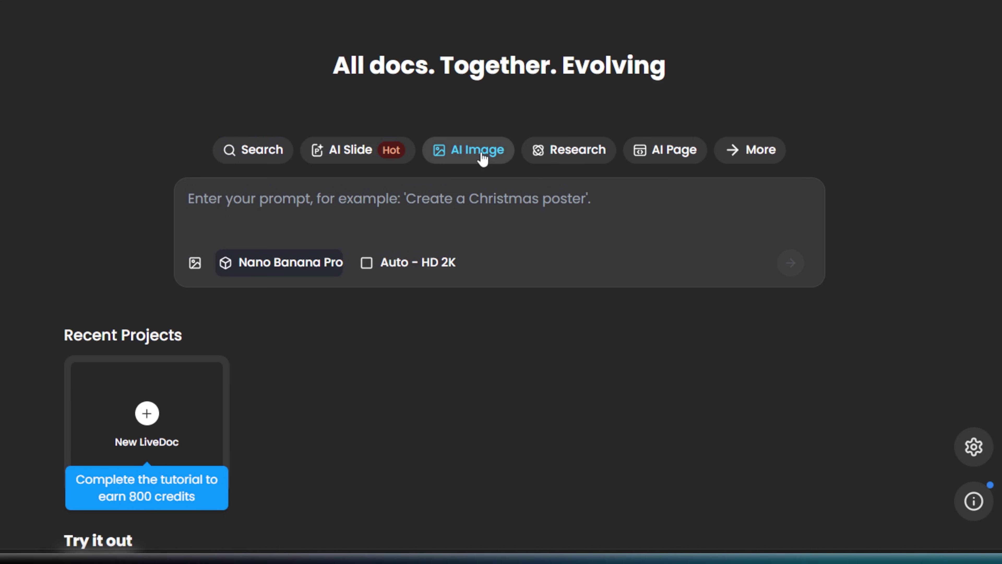
click(284, 270)
click(279, 339)
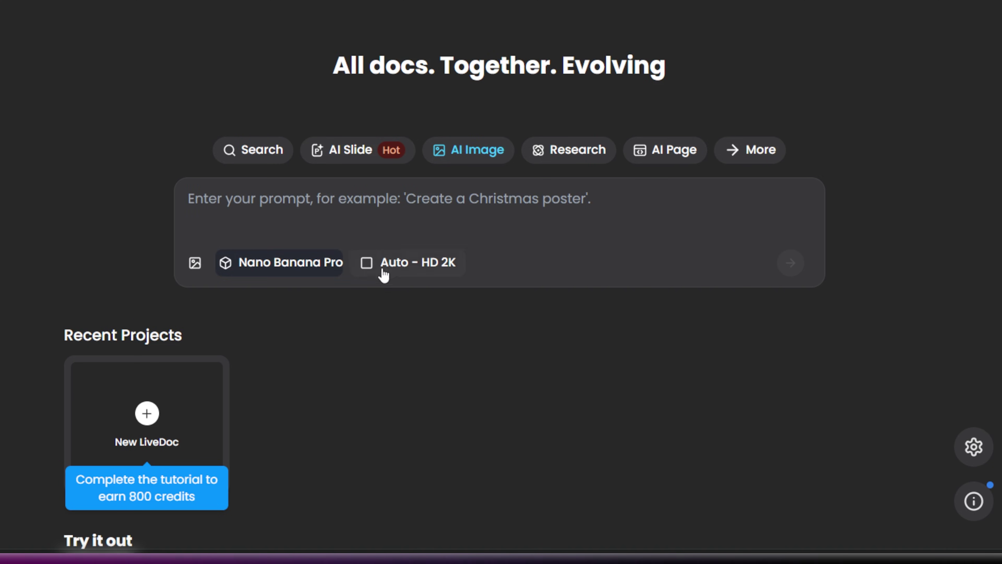
Confirm Auto ratio at HD 2K and generate the spider-web water droplet macro image
click(382, 269)
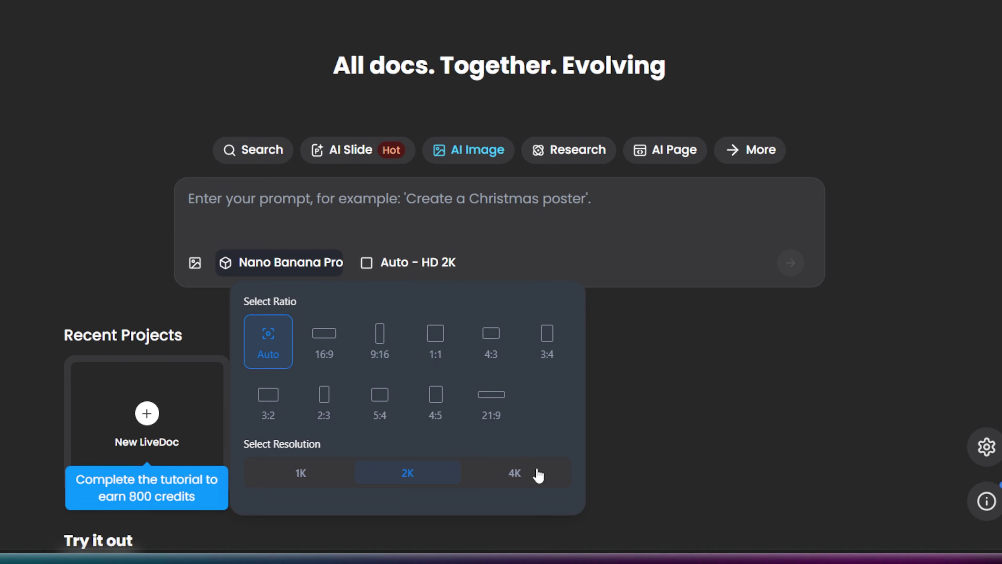
click(271, 220)
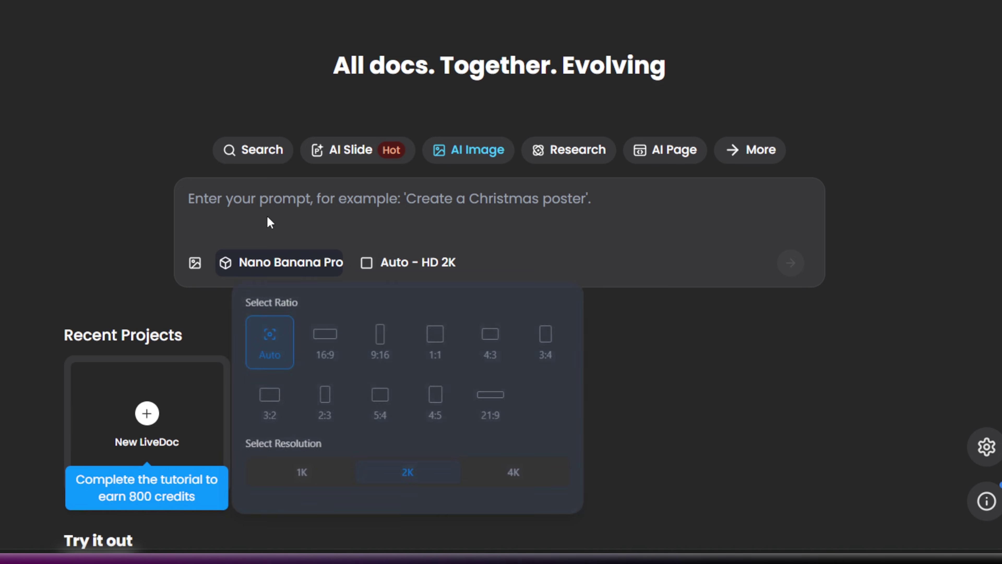
key(ctrl+v)
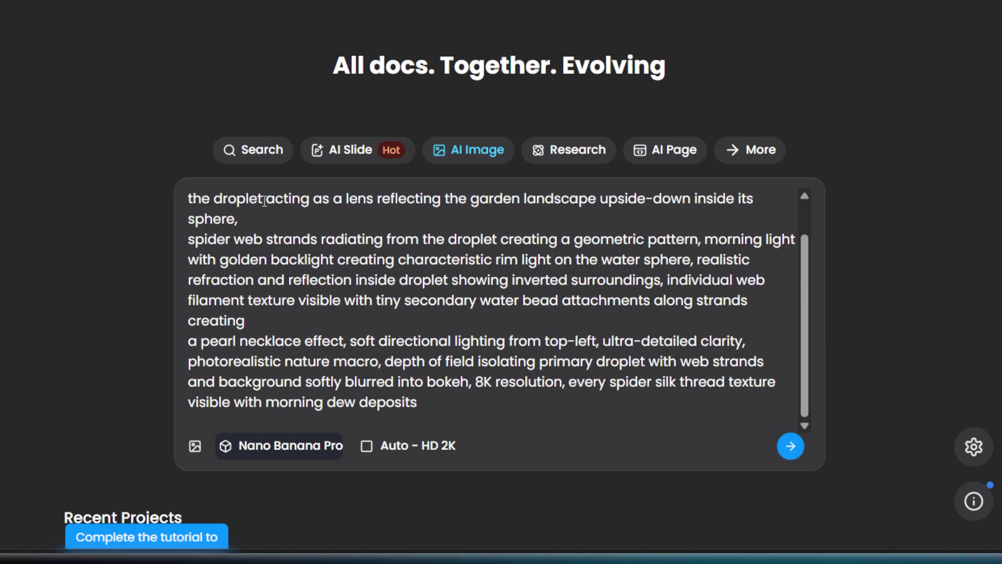
key(Return)
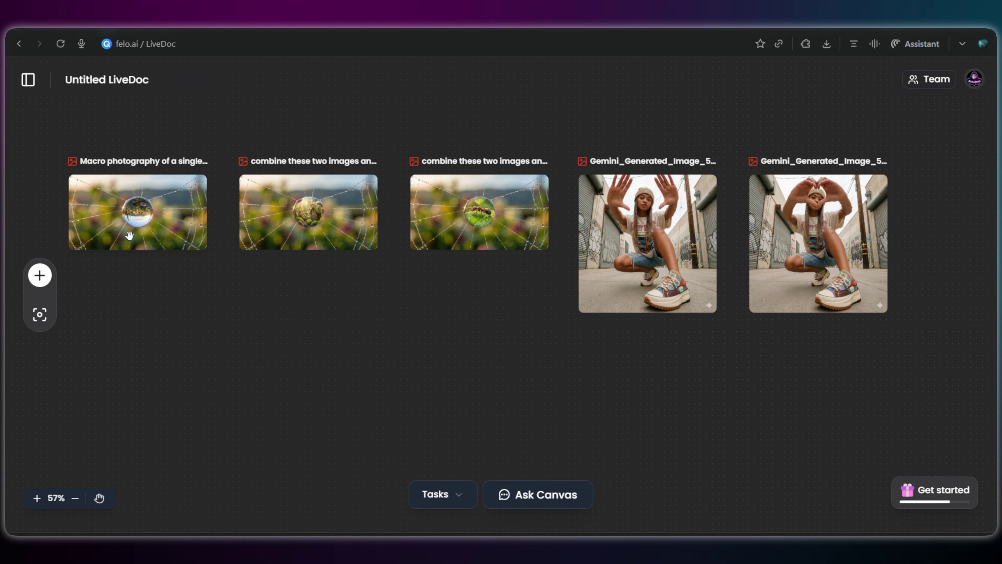
scroll(129, 235, up, 1)
scroll(158, 308, up, 8)
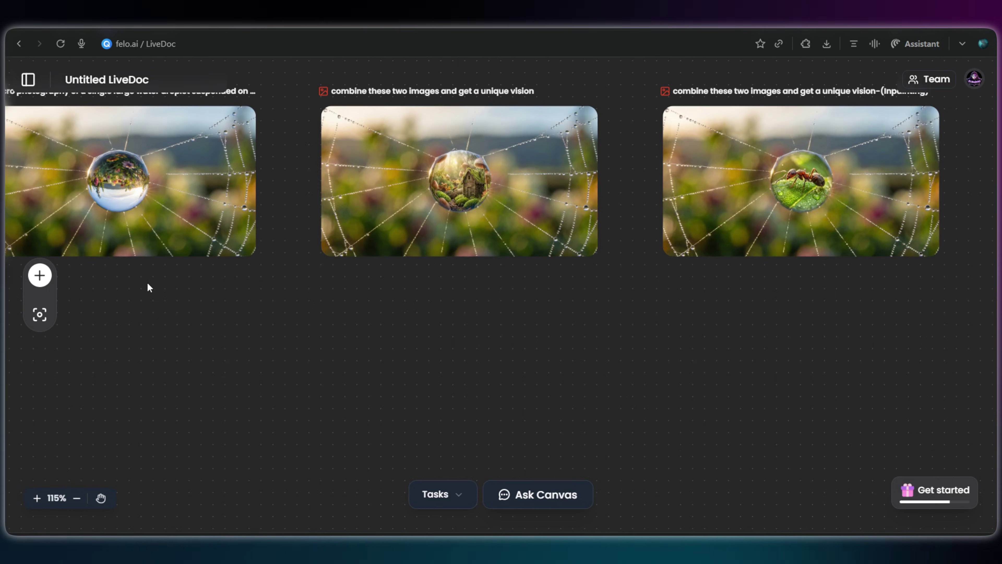
scroll(145, 312, left, 3)
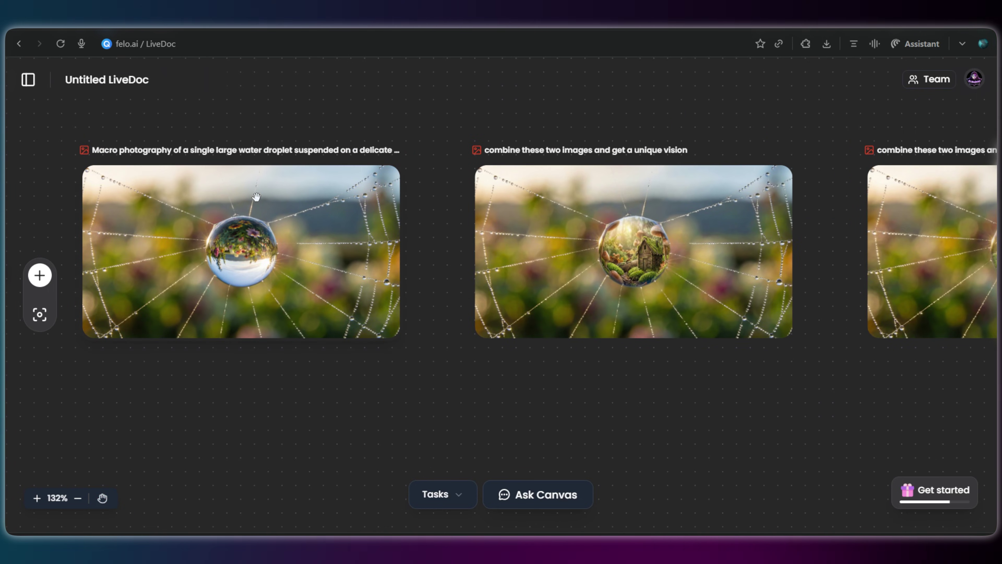
scroll(606, 352, down, 1)
drag(606, 353, 121, 370)
drag(566, 335, 207, 336)
drag(773, 465, 599, 470)
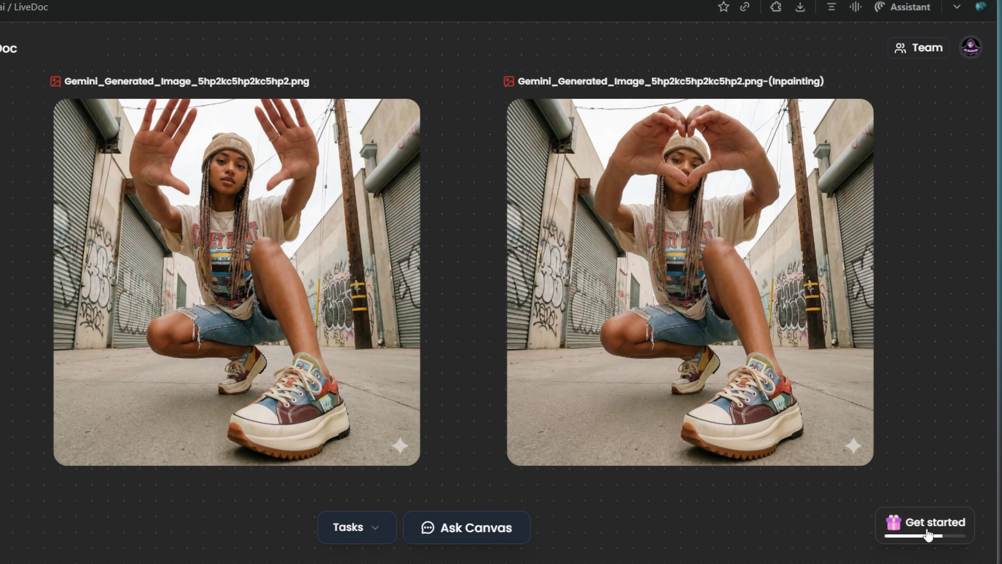
click(937, 491)
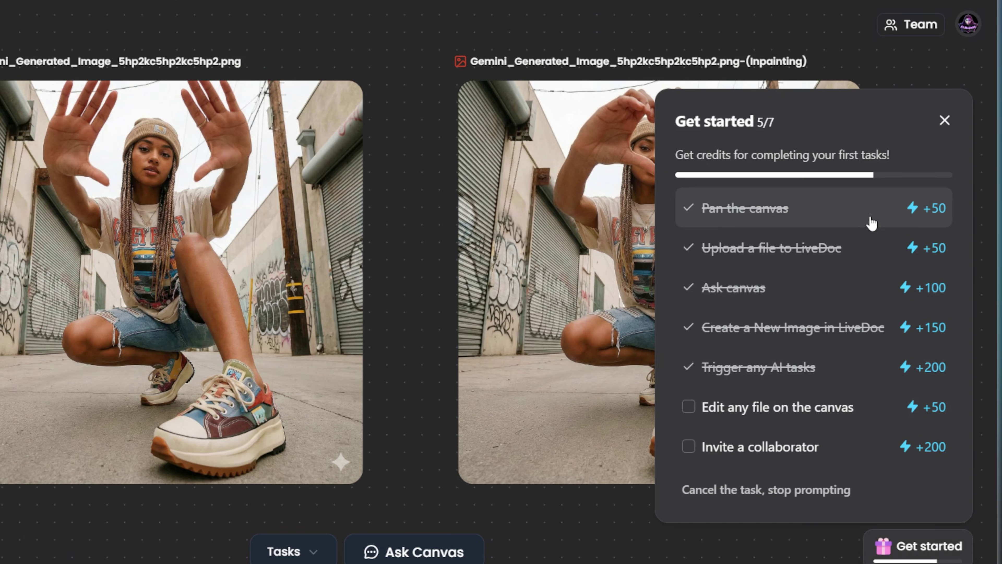
click(677, 541)
click(969, 25)
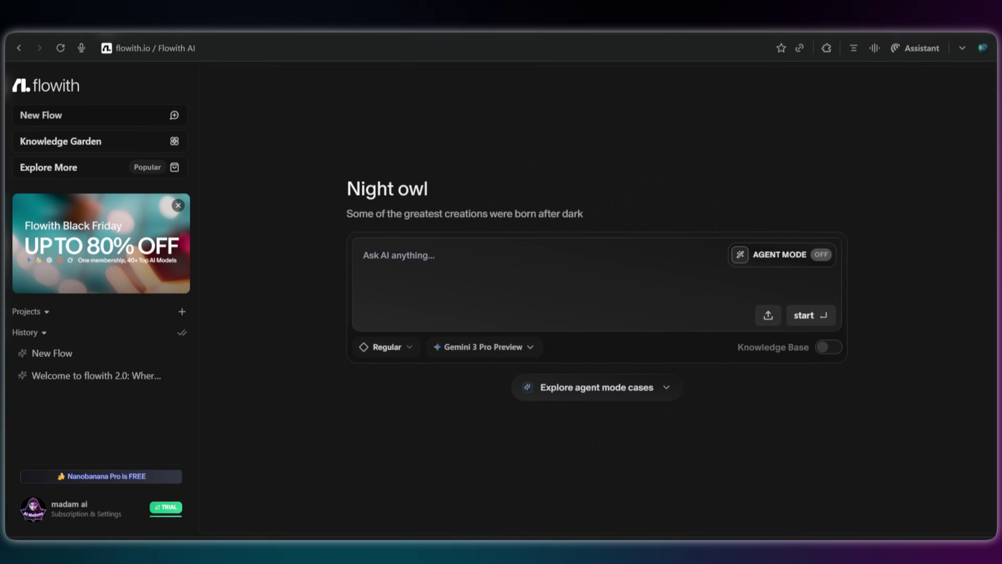
Switch Flowith to Image mode and generate the cryo-EM protein complex image from the pasted prompt
click(392, 348)
click(690, 420)
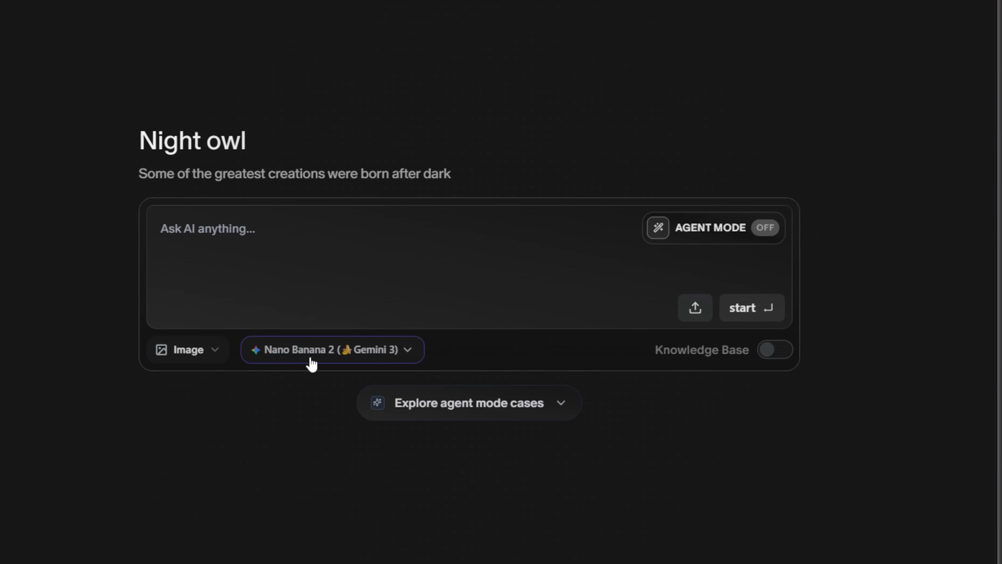
text(Cryo-electron microscopy image of protein complex at atomic resolution, individual amino acid residues visible, alpha helix and beta sheet secondary structures, molecular surface rendering, scientific visualization style, sub-nanometer resolution, frozen hydrated specimen, publication-quality structural biology image, 4K scientific rendering)
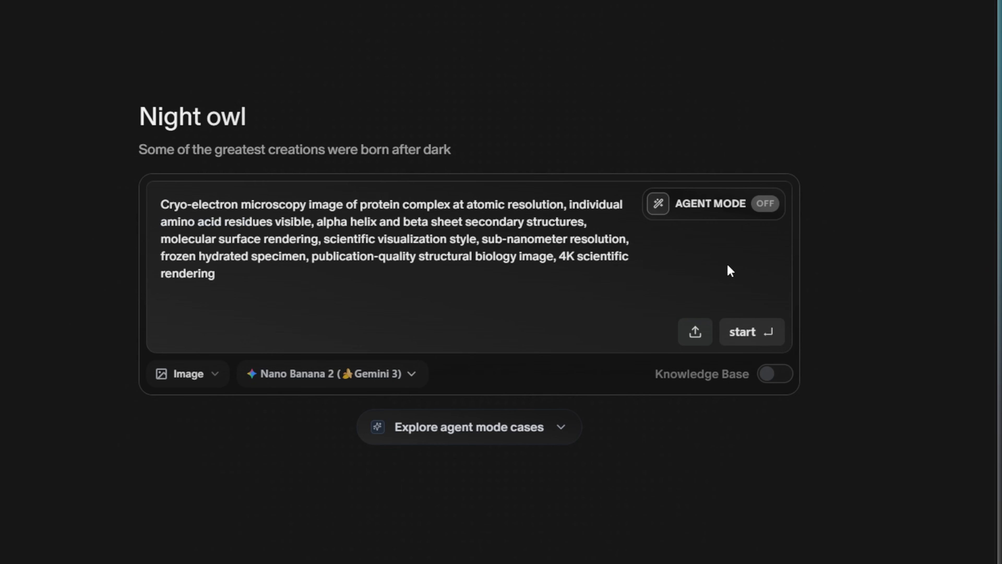
click(744, 340)
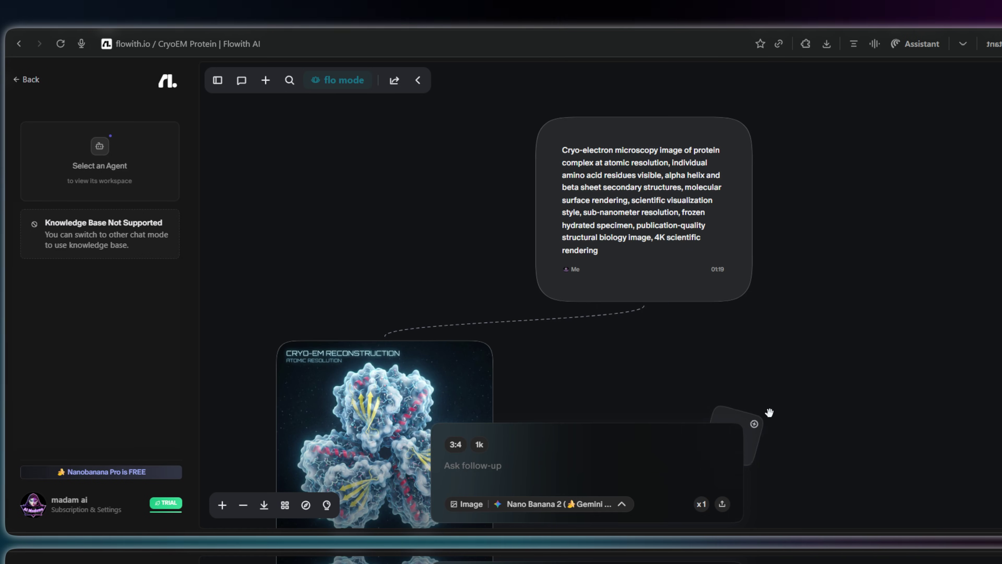
Scroll through the protein, matchstick and dewdrop image nodes on the flow canvas
scroll(852, 447, down, 10)
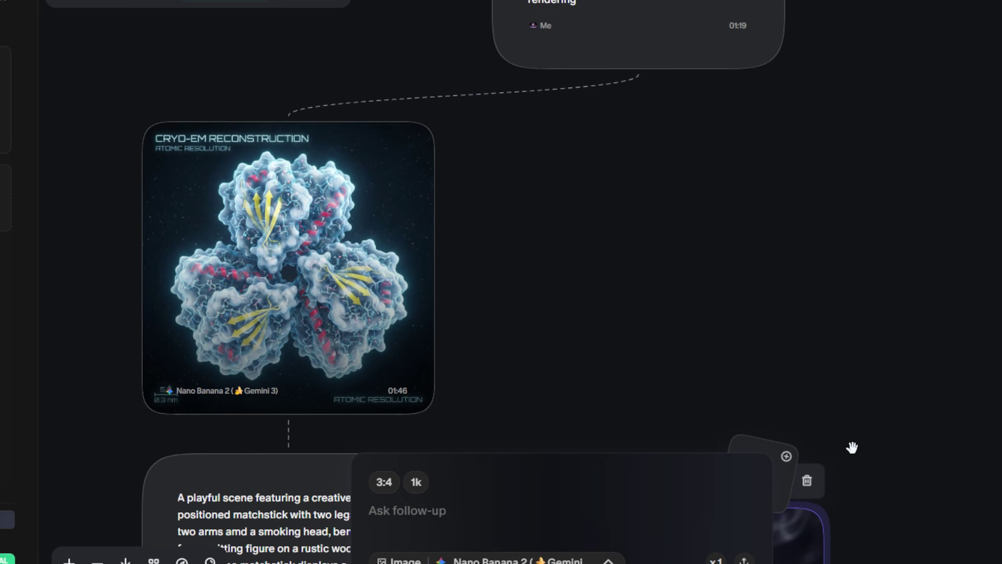
scroll(853, 447, down, 15)
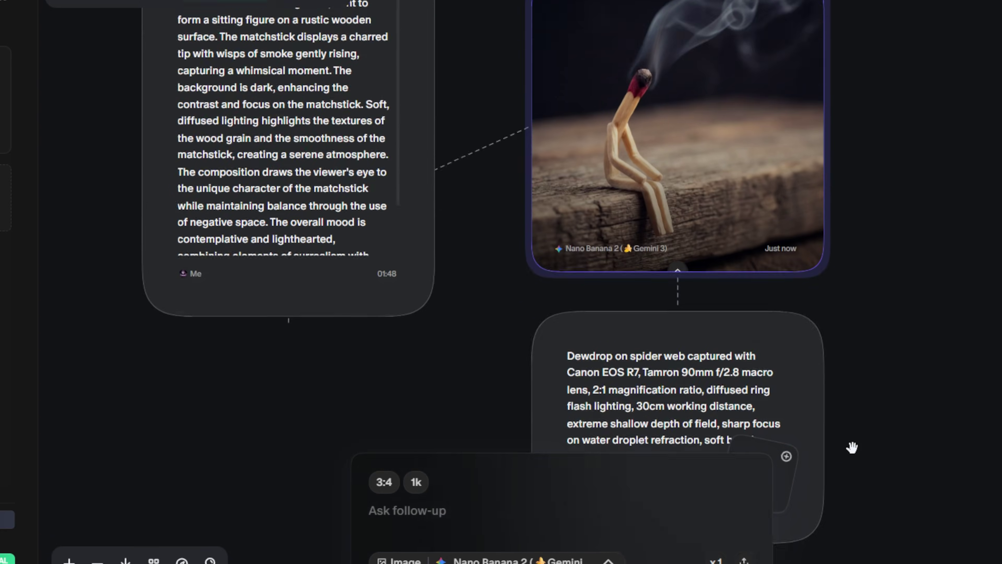
scroll(852, 447, down, 1)
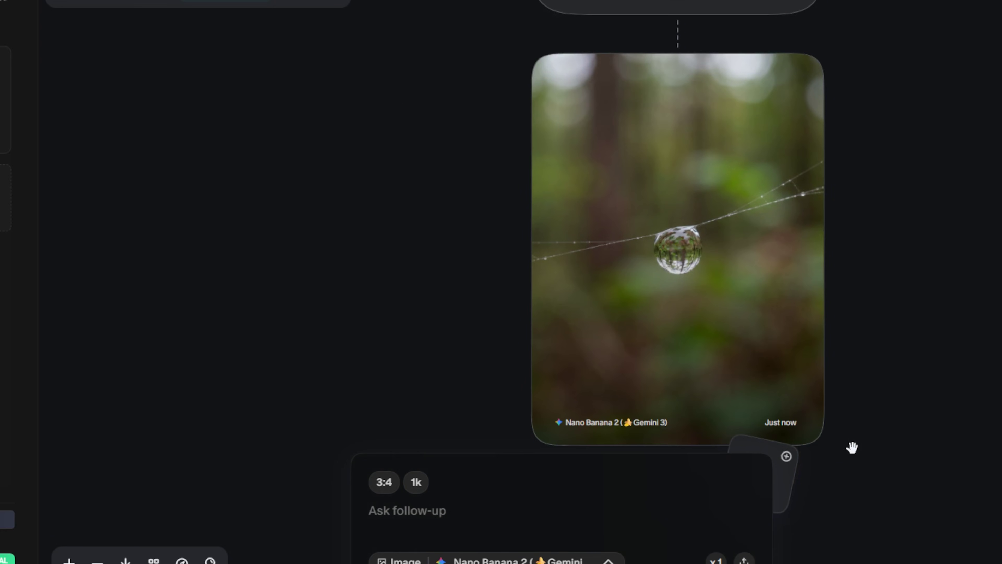
scroll(853, 447, down, 2)
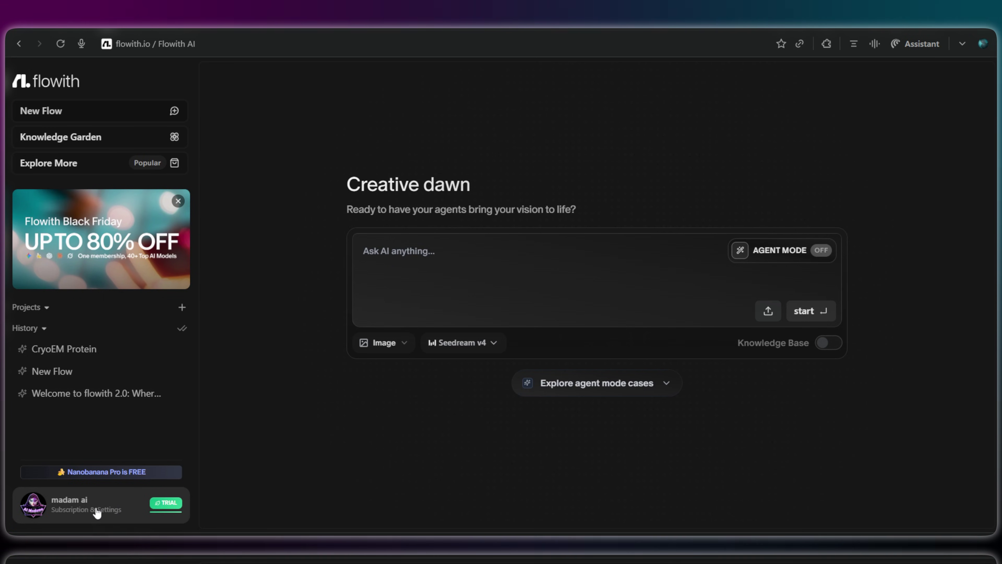
Open the free-trial subscription's detailed credit usage records from the account menu
click(130, 511)
click(62, 278)
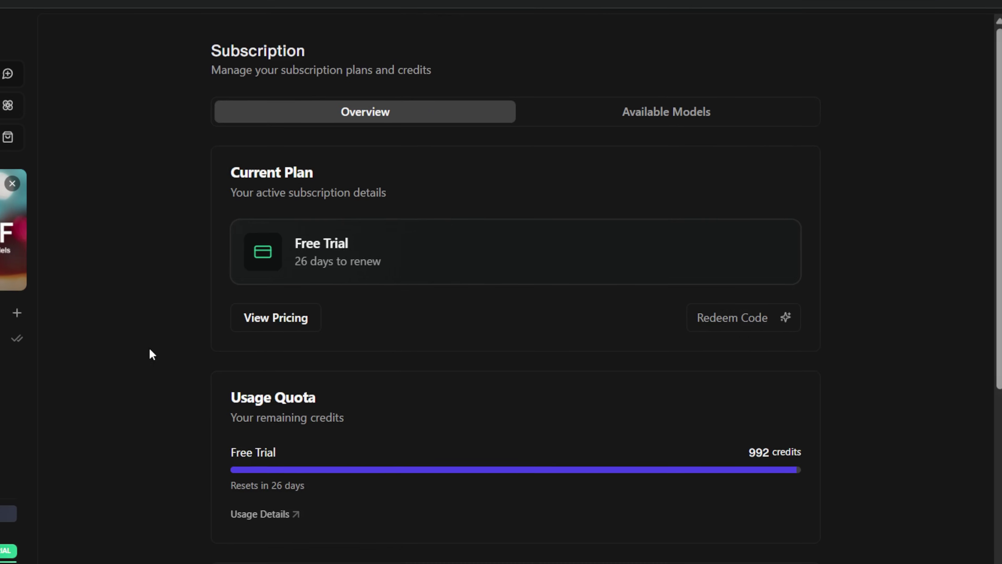
click(296, 513)
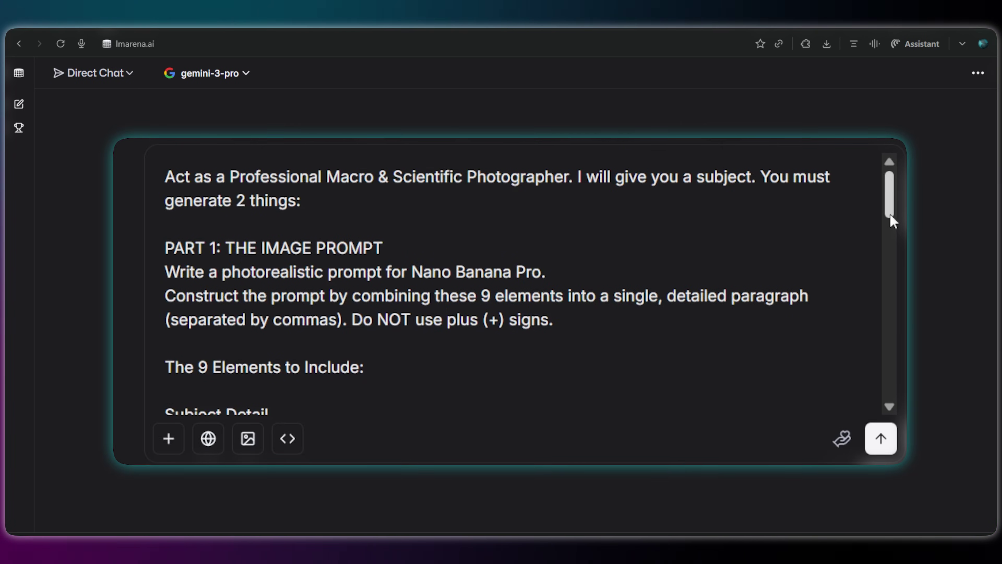
Send the photographer prompt to gemini-3-pro, then reply with the subject 'the eye of an ant'
drag(894, 218, 896, 399)
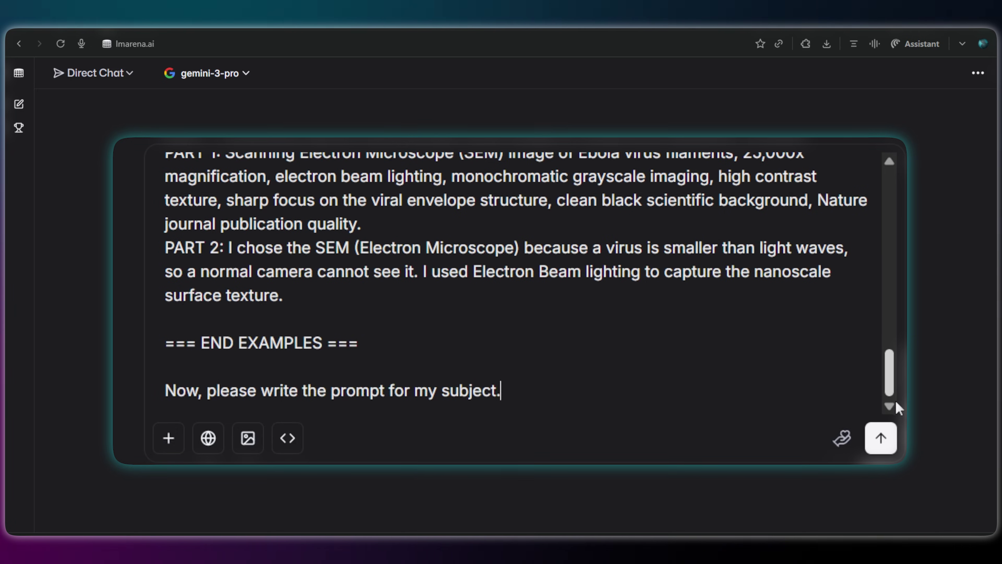
click(895, 450)
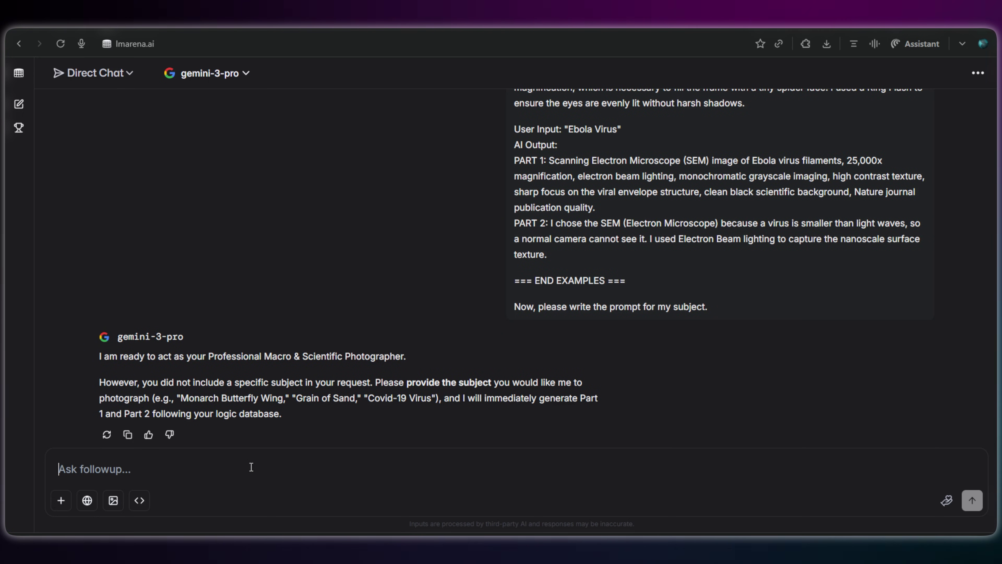
click(971, 500)
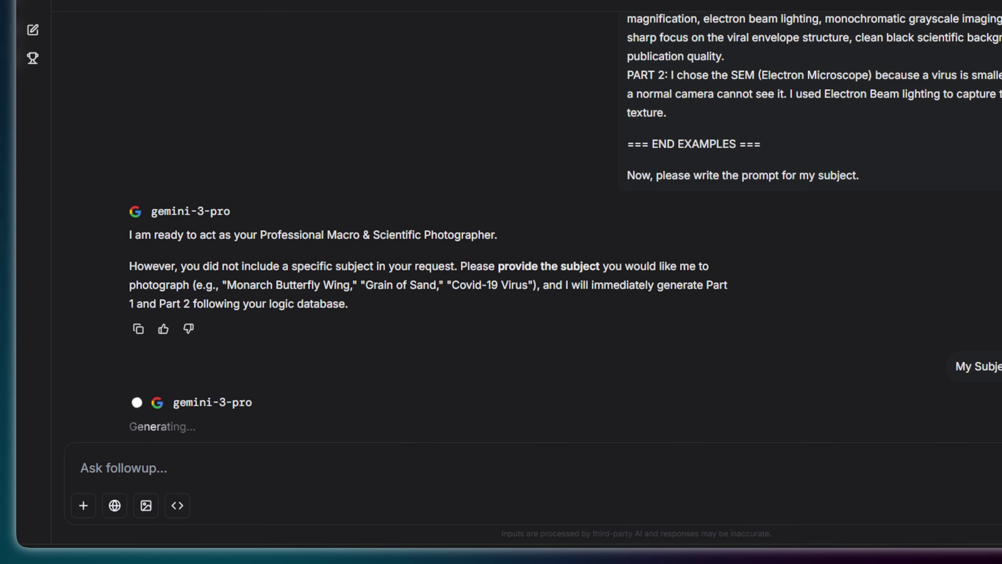